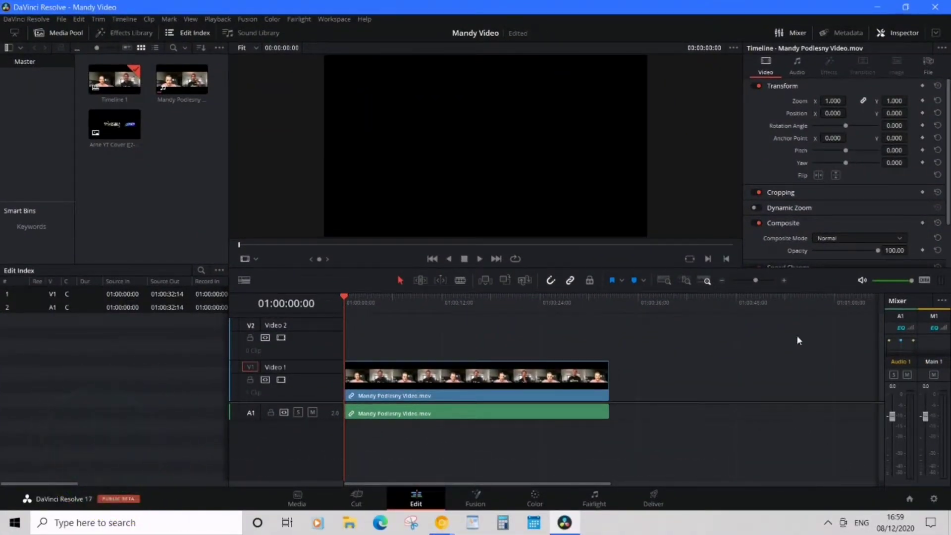
Show Timeline 1 in the viewer and scrub the playhead to 01:00:17:23.
{"action": "left_click", "coordinate": [360, 340]}
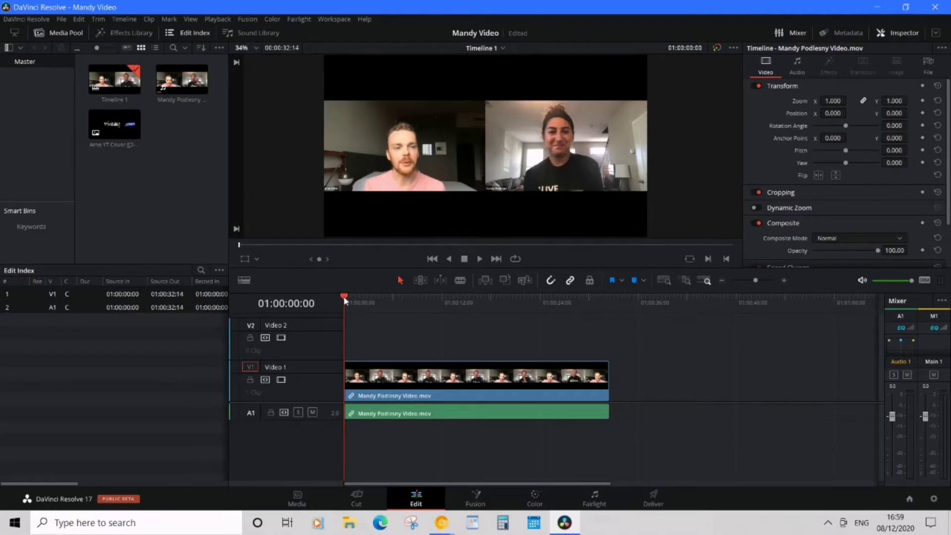
{"action": "left_click_drag", "start_coordinate": [345, 299], "coordinate": [490, 303]}
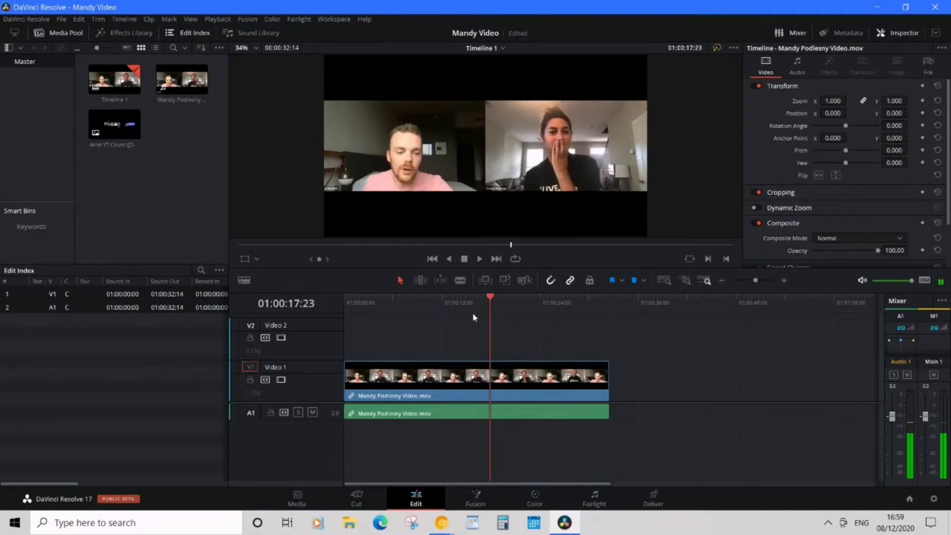
{"action": "key", "text": "q"}
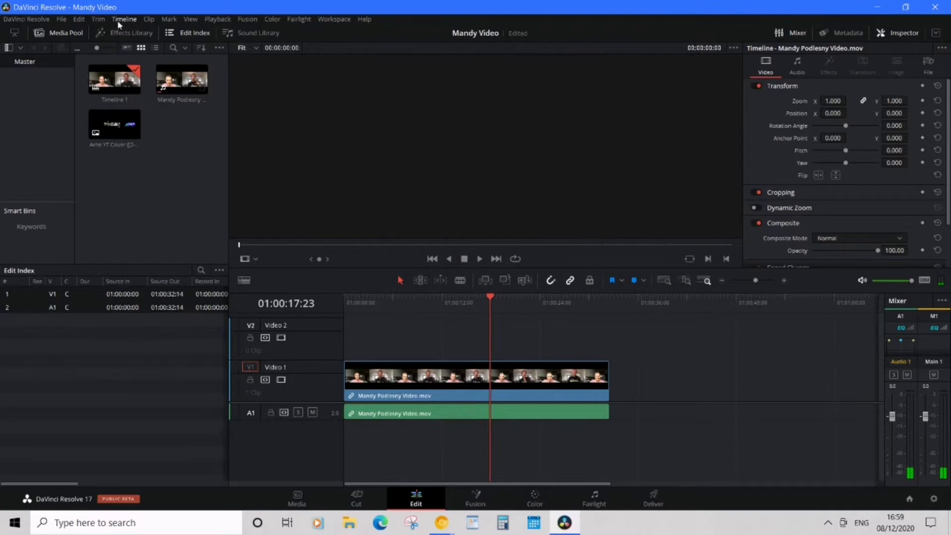
{"action": "left_click", "coordinate": [62, 19]}
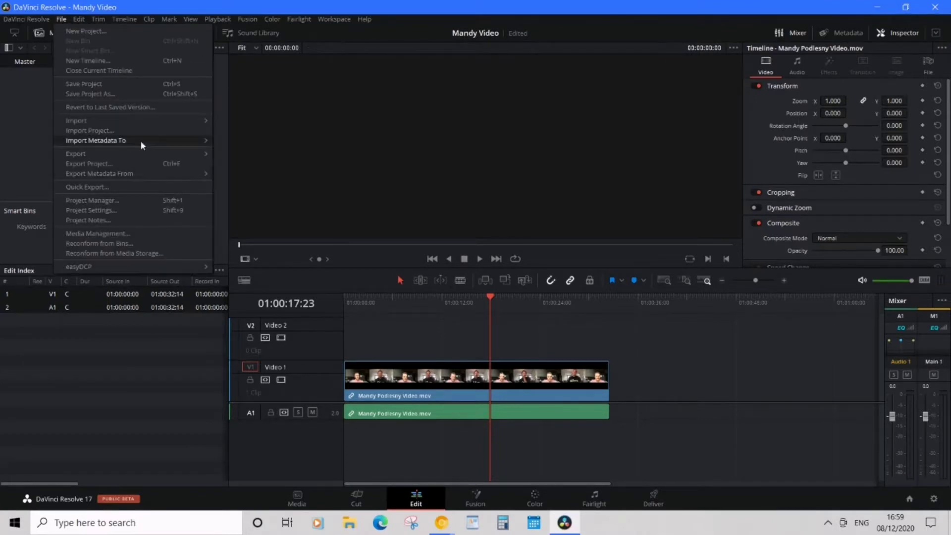
{"action": "mouse_move", "coordinate": [182, 157]}
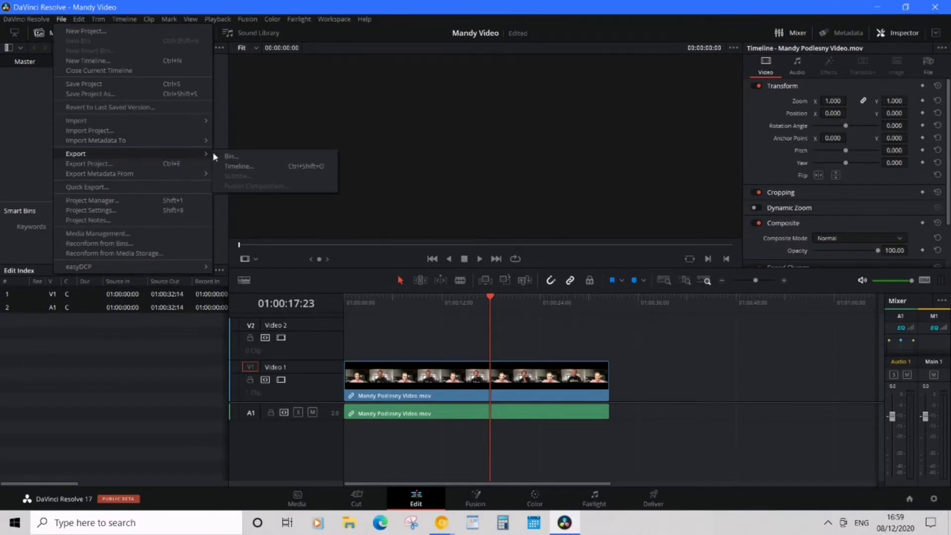
{"action": "left_click", "coordinate": [275, 281]}
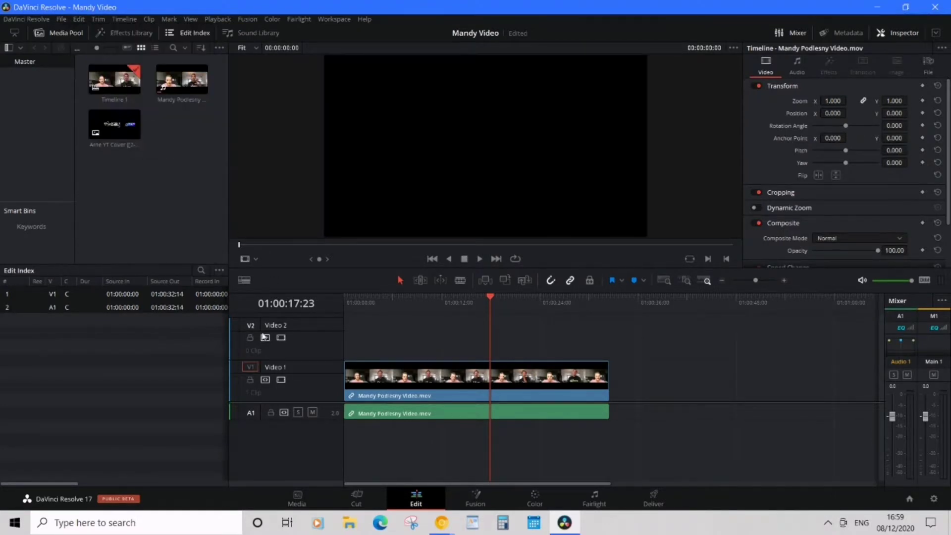
On the Deliver page, change the filename from Untitled to Test 1 and keep location D:\DOWNLOADS new.
{"action": "left_click", "coordinate": [655, 501]}
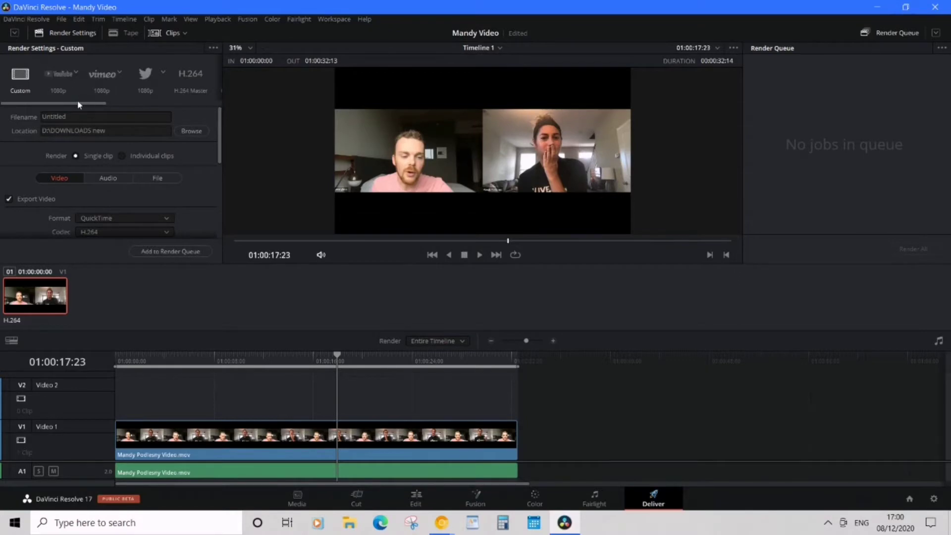
{"action": "left_click_drag", "start_coordinate": [78, 104], "coordinate": [44, 103]}
{"action": "left_click", "coordinate": [72, 118]}
{"action": "double_click", "coordinate": [73, 119]}
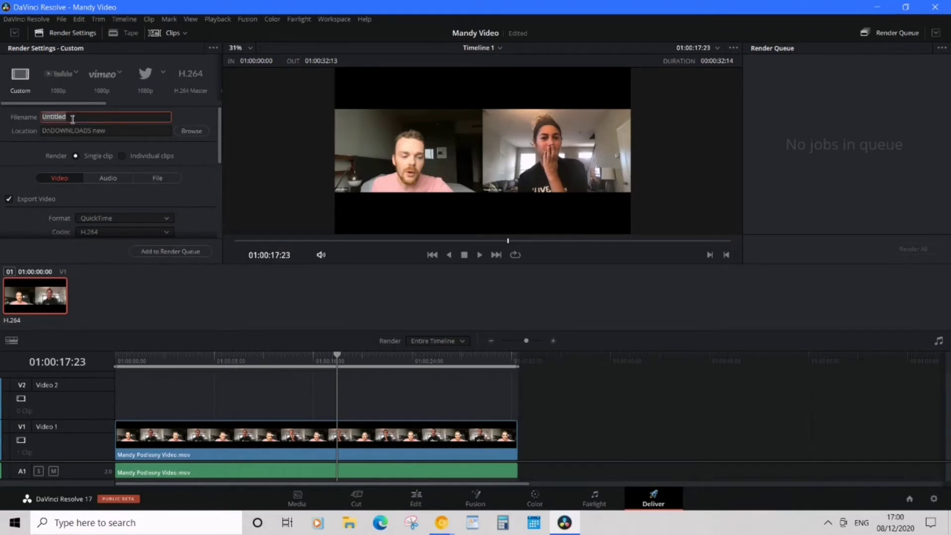
{"action": "type", "text": "Test 1"}
{"action": "key", "text": "Return"}
{"action": "left_click", "coordinate": [144, 132]}
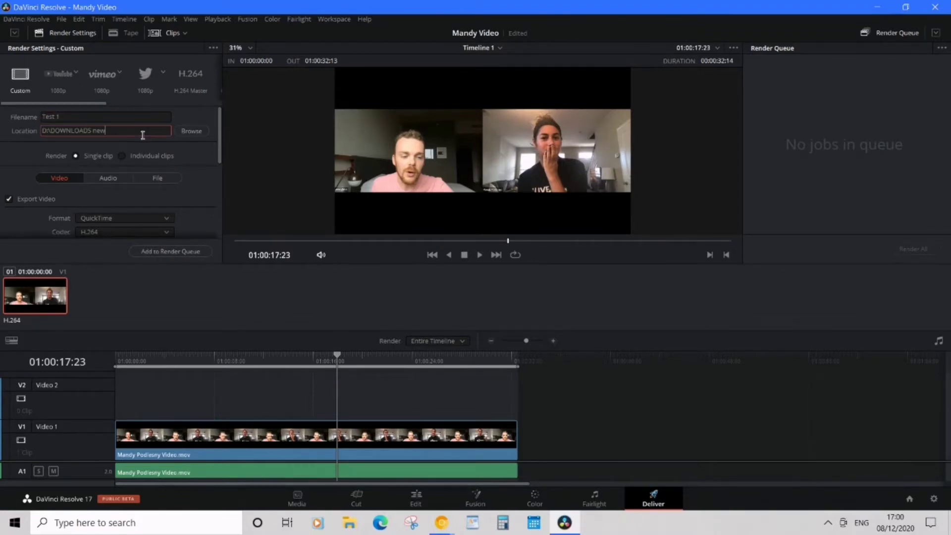
{"action": "left_click", "coordinate": [31, 165]}
Set the render format to MP4.
{"action": "scroll", "coordinate": [55, 184], "scroll_direction": "down", "scroll_amount": 1}
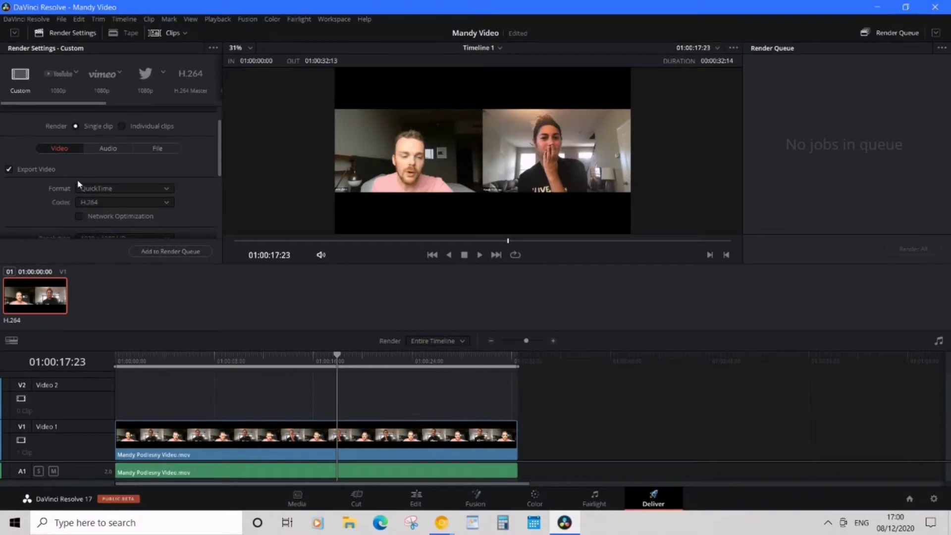
{"action": "scroll", "coordinate": [34, 198], "scroll_direction": "down", "scroll_amount": 1}
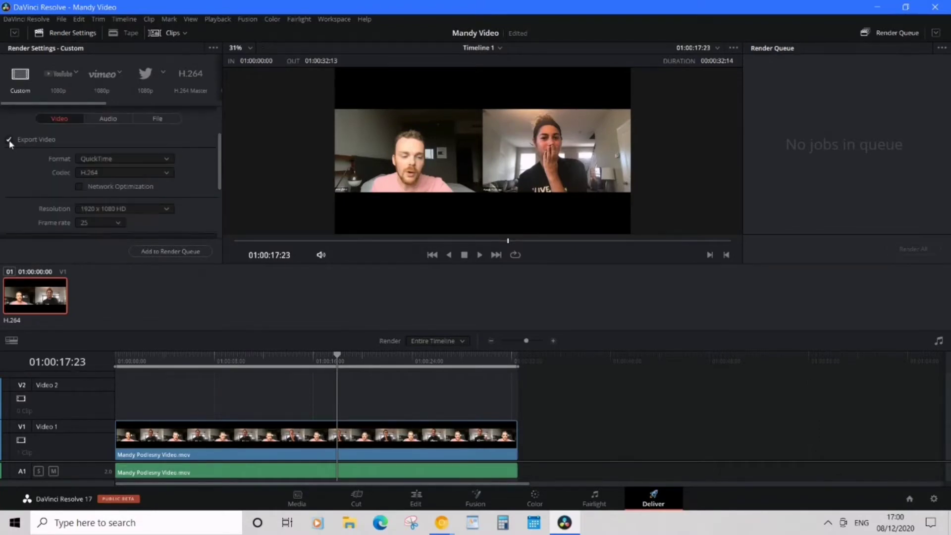
{"action": "left_click", "coordinate": [113, 159]}
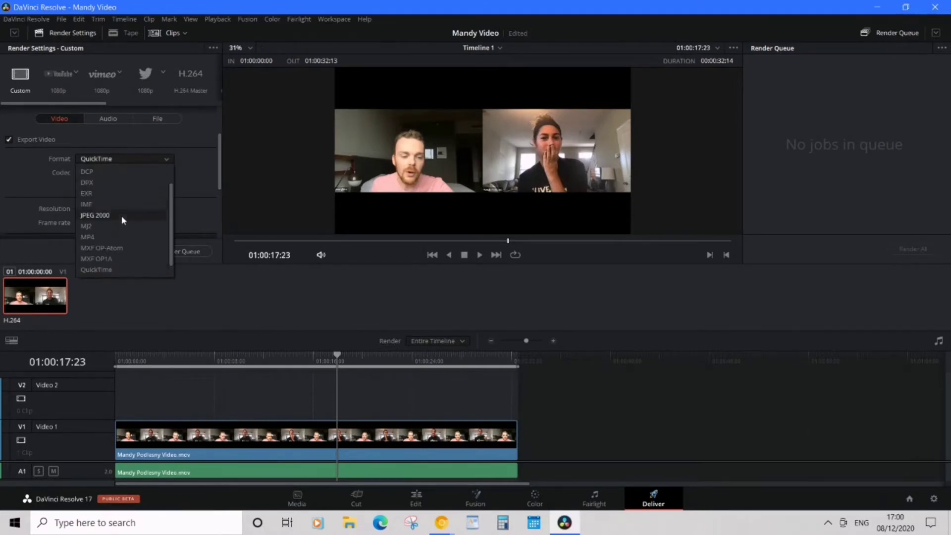
{"action": "left_click", "coordinate": [116, 237]}
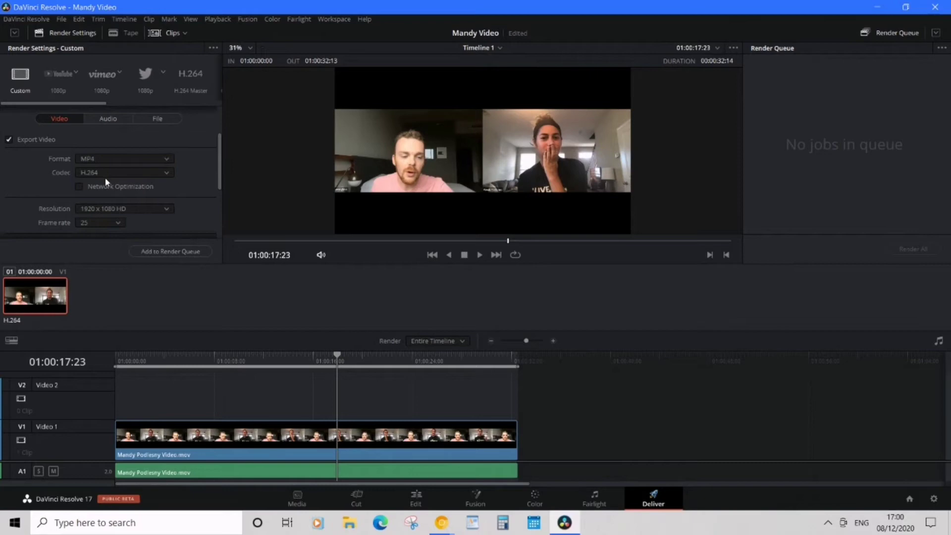
Keep the resolution at 1920 x 1080 HD and encoding quality at Best.
{"action": "scroll", "coordinate": [207, 197], "scroll_direction": "down", "scroll_amount": 2}
{"action": "scroll", "coordinate": [191, 194], "scroll_direction": "down", "scroll_amount": 2}
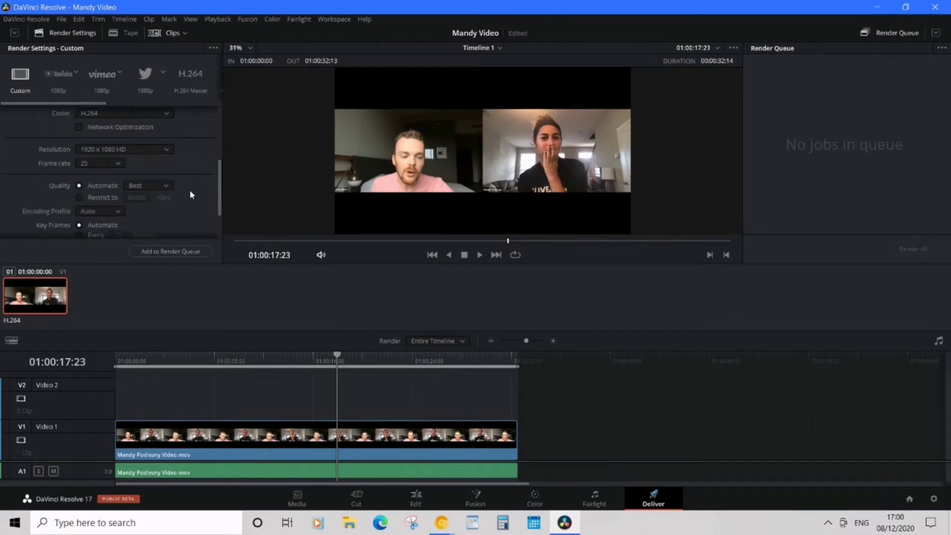
{"action": "left_click", "coordinate": [112, 151]}
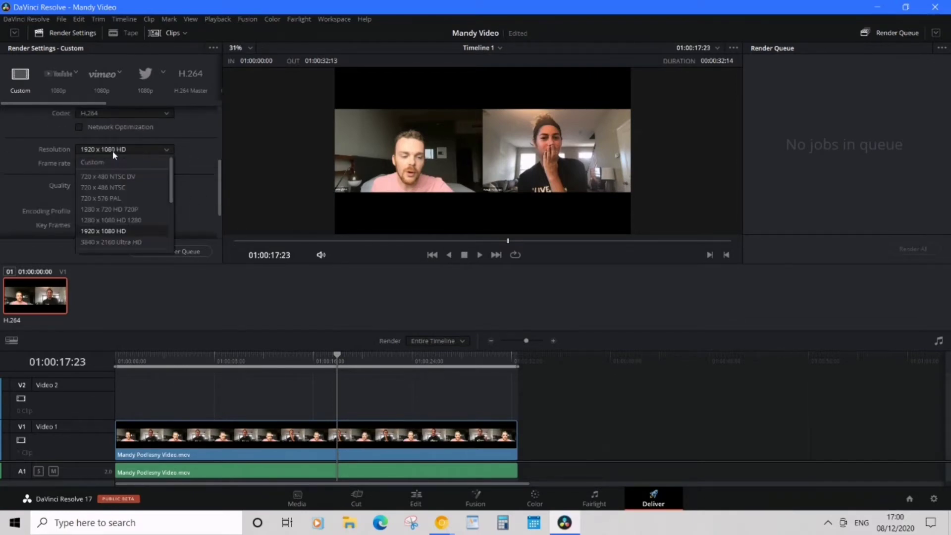
{"action": "left_click", "coordinate": [102, 157]}
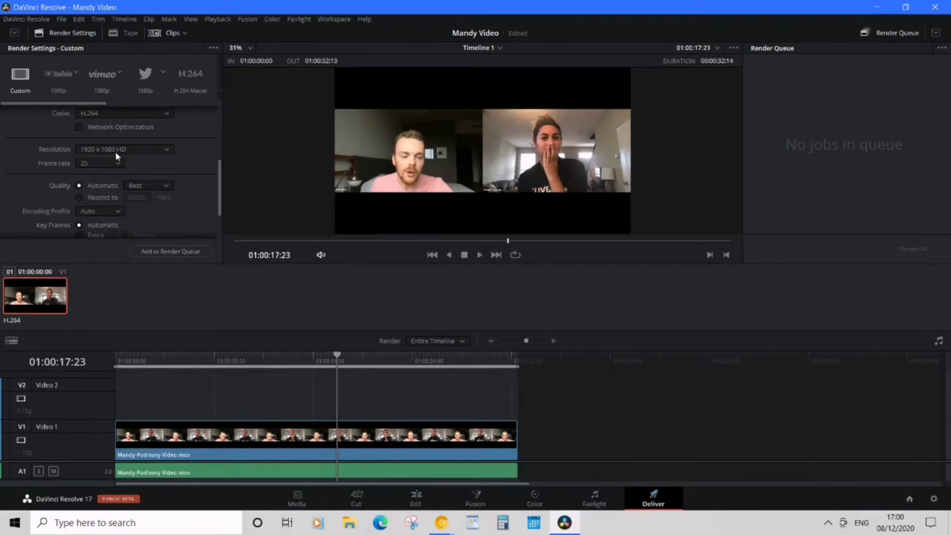
{"action": "scroll", "coordinate": [188, 189], "scroll_direction": "down", "scroll_amount": 2}
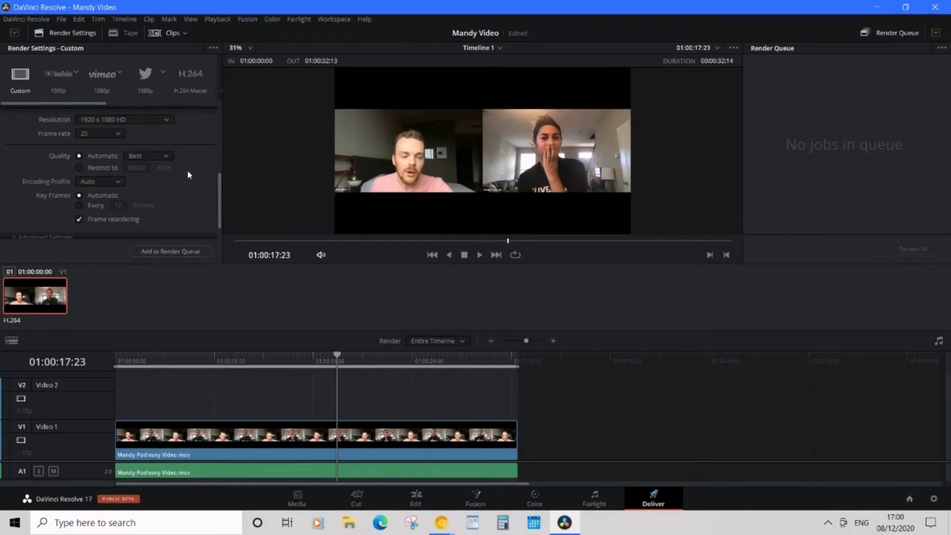
{"action": "scroll", "coordinate": [191, 183], "scroll_direction": "down", "scroll_amount": 1}
{"action": "left_click", "coordinate": [140, 135]}
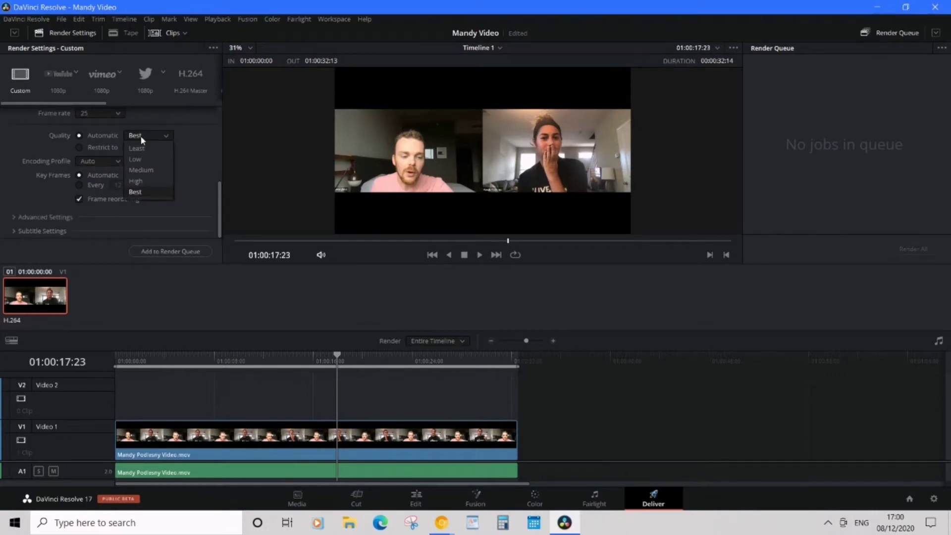
{"action": "left_click", "coordinate": [157, 190]}
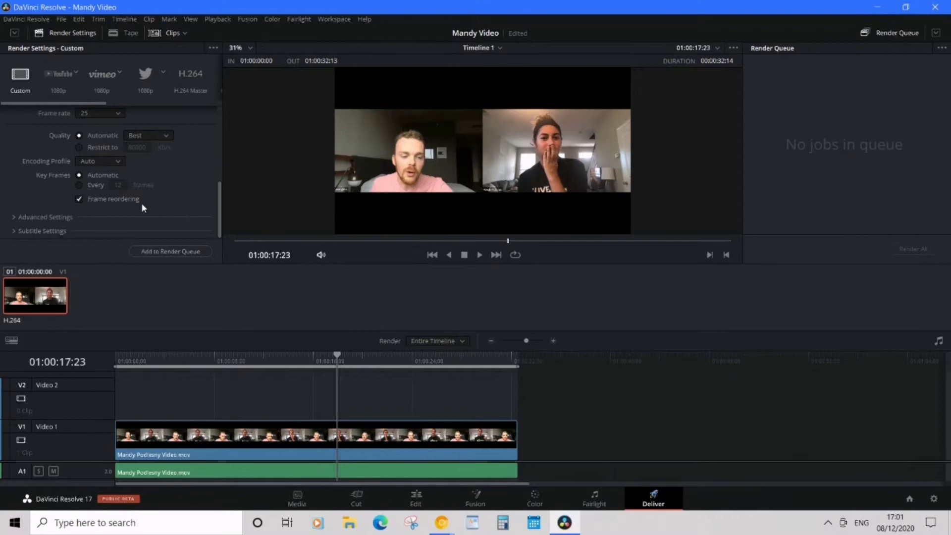
Expand the Advanced Settings and Subtitle Settings sections to review them.
{"action": "left_click", "coordinate": [50, 218]}
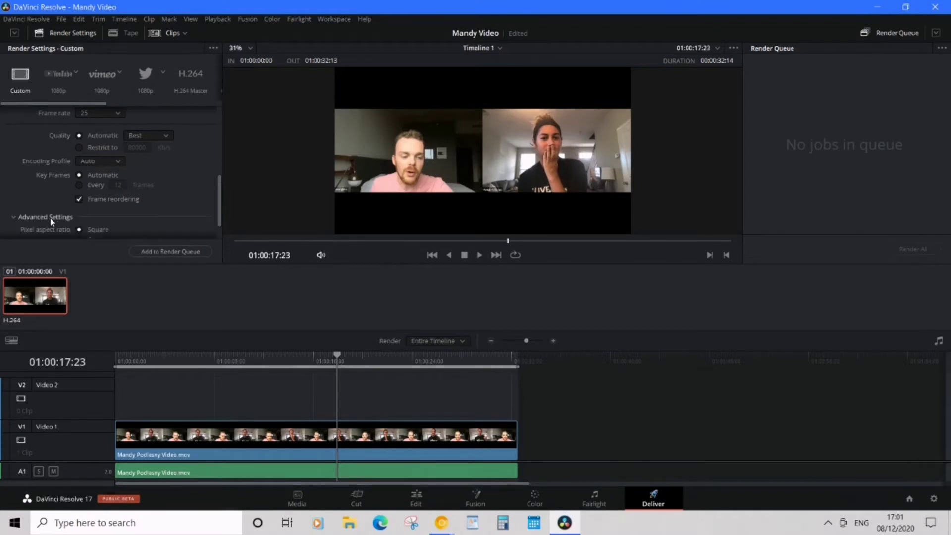
{"action": "scroll", "coordinate": [124, 226], "scroll_direction": "down", "scroll_amount": 5}
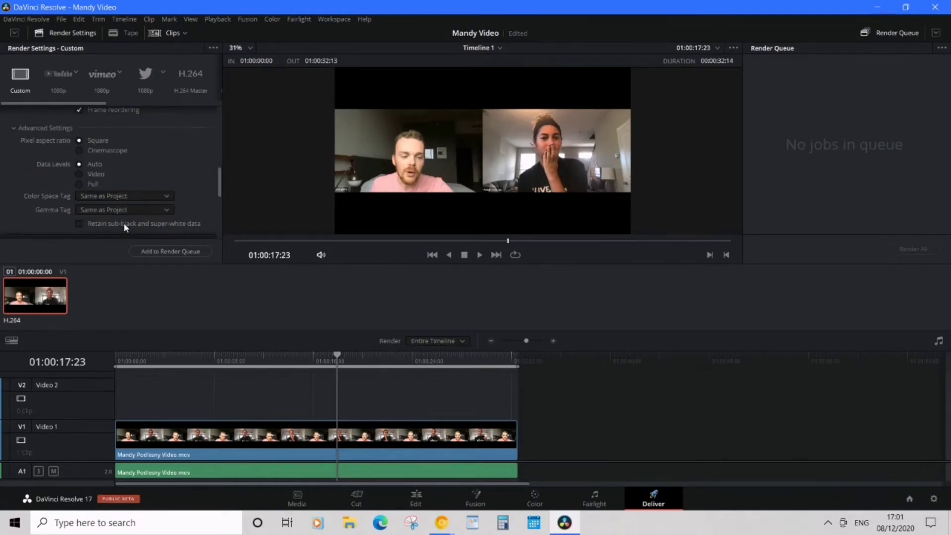
{"action": "scroll", "coordinate": [123, 223], "scroll_direction": "down", "scroll_amount": 5}
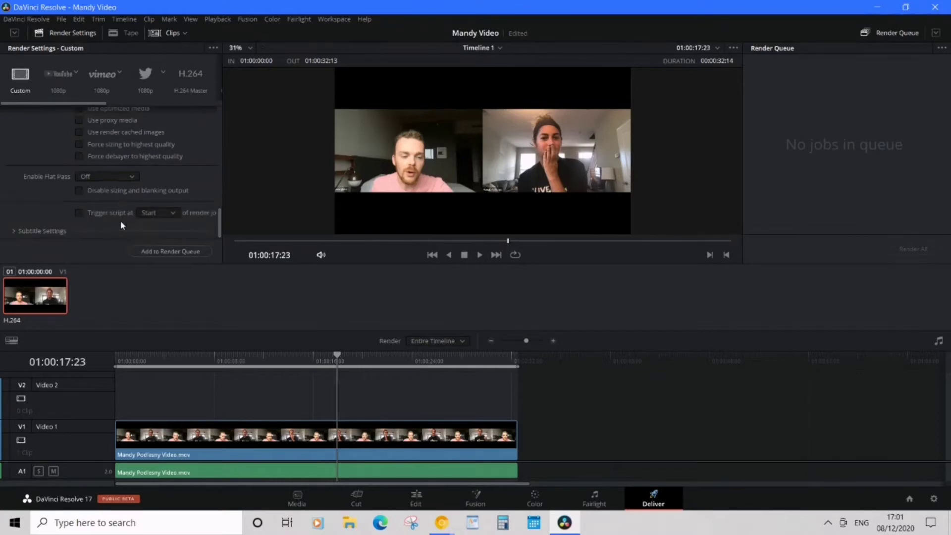
{"action": "left_click", "coordinate": [42, 230]}
{"action": "scroll", "coordinate": [110, 218], "scroll_direction": "down", "scroll_amount": 2}
{"action": "scroll", "coordinate": [110, 218], "scroll_direction": "up", "scroll_amount": 2}
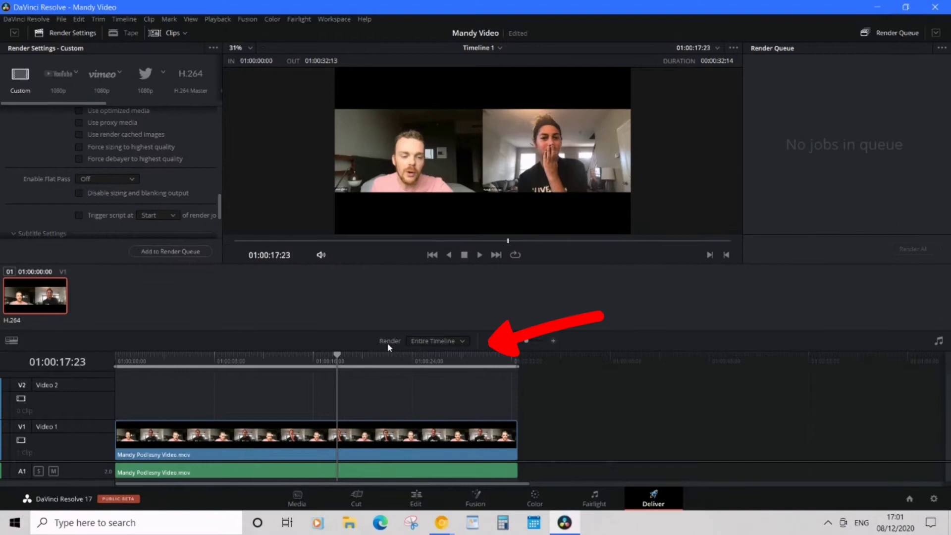
{"action": "left_click", "coordinate": [445, 342]}
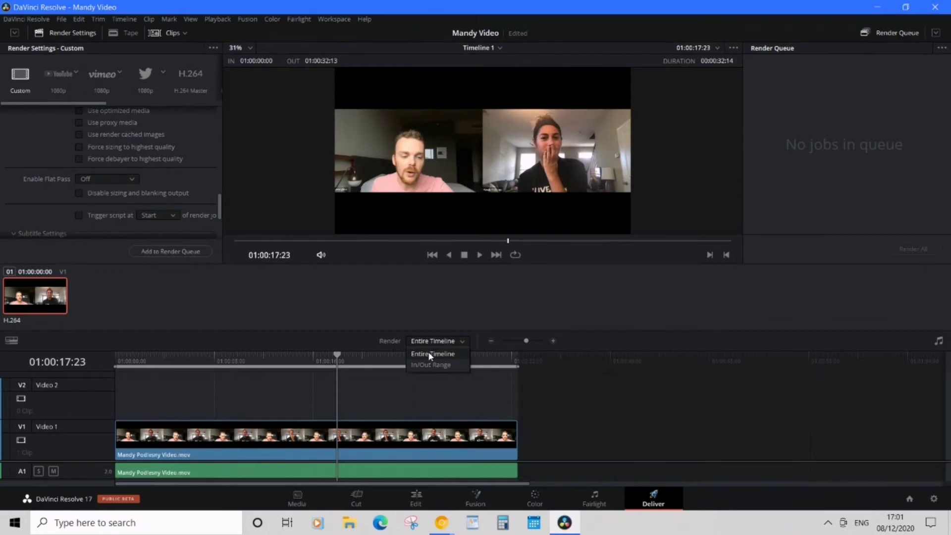
{"action": "left_click", "coordinate": [428, 352]}
{"action": "left_click", "coordinate": [432, 341]}
{"action": "left_click", "coordinate": [428, 354]}
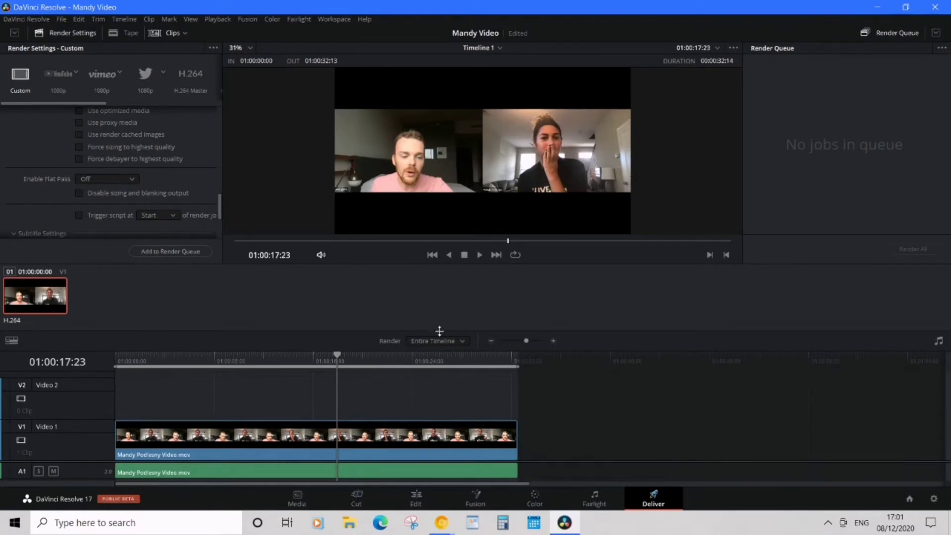
Add Timeline 1 to the render queue as Job 1 and start Render All.
{"action": "left_click", "coordinate": [166, 254]}
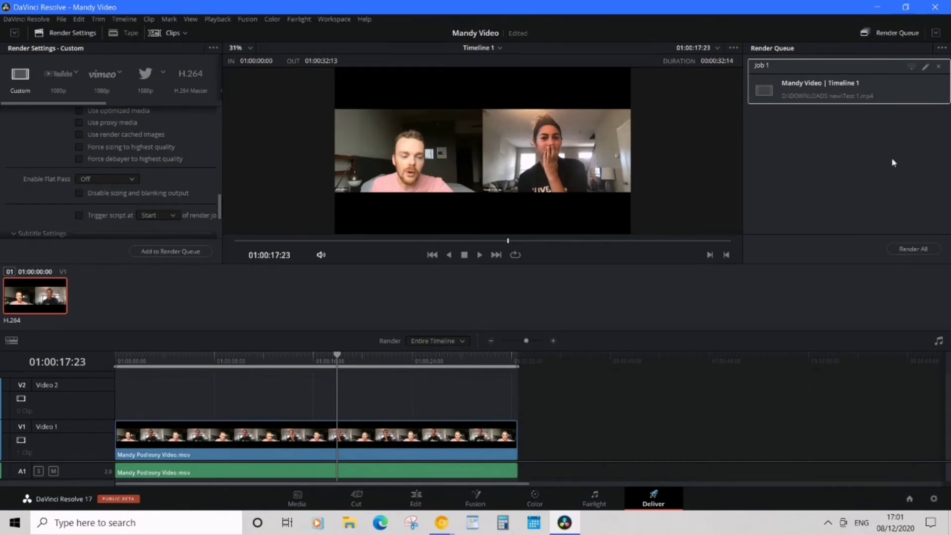
{"action": "left_click", "coordinate": [906, 250]}
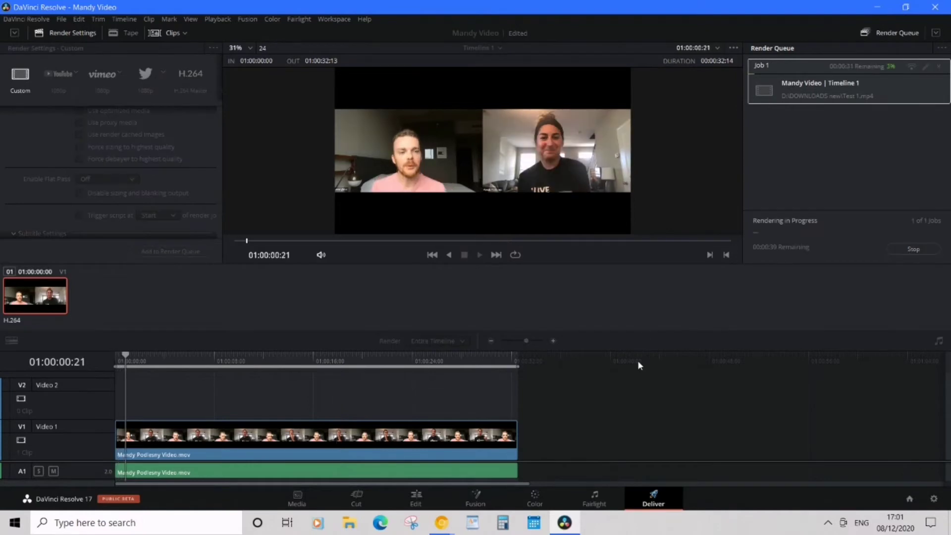